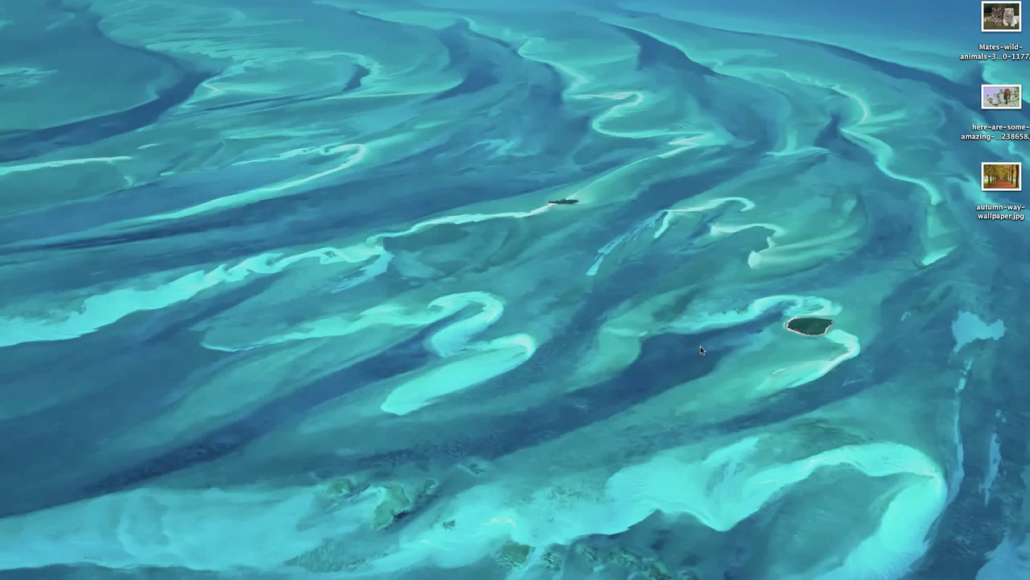
Step: Quick Look the tiger photo on the desktop, then move the preview to the robin photo
click(999, 29)
key(space)
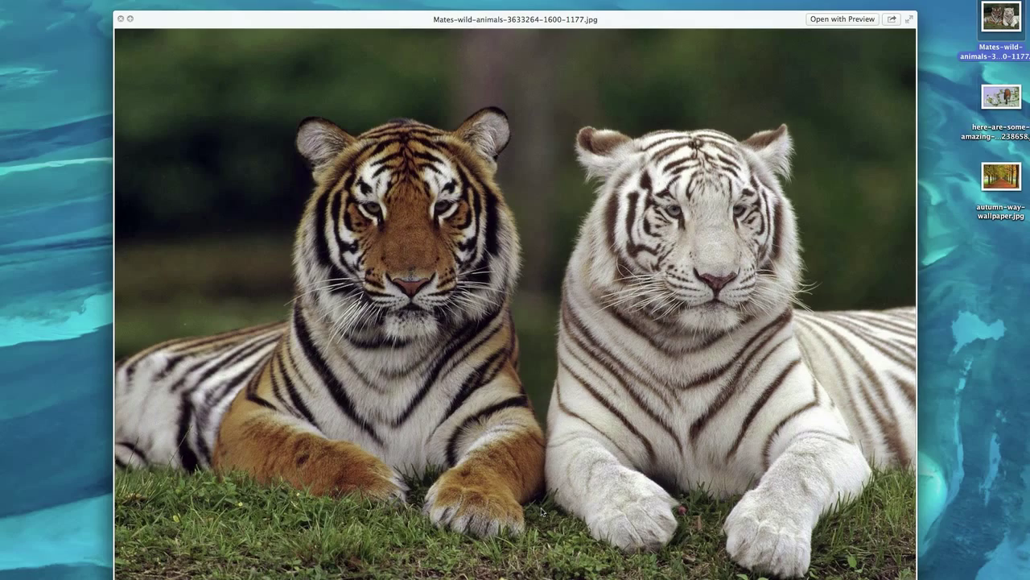
key(Down)
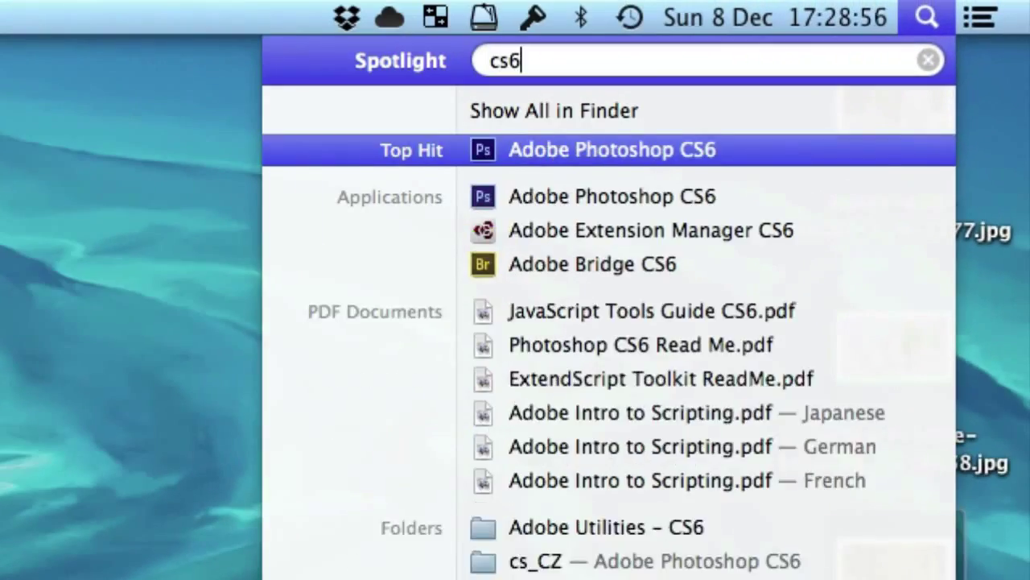
key(Return)
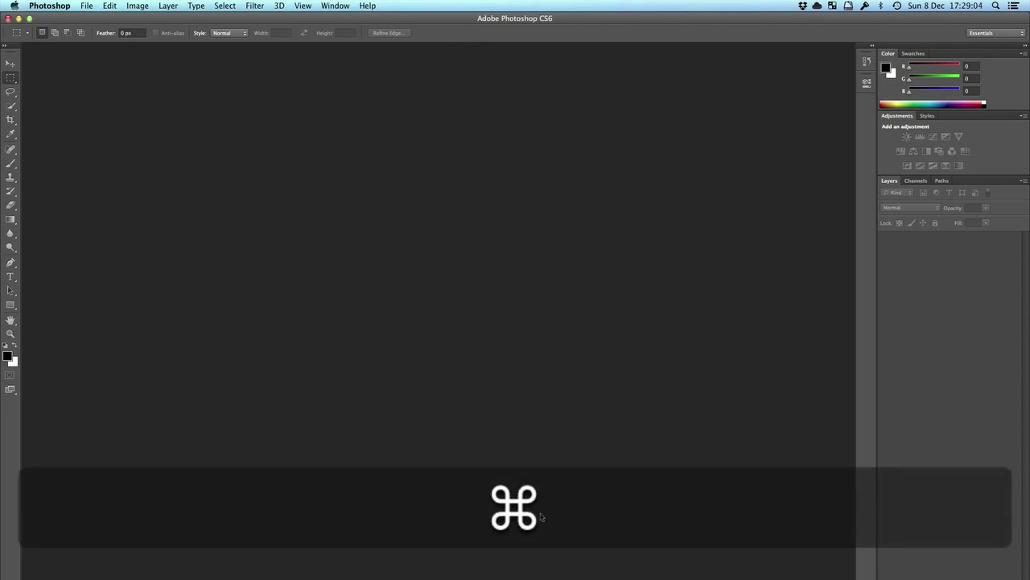
key(super+o)
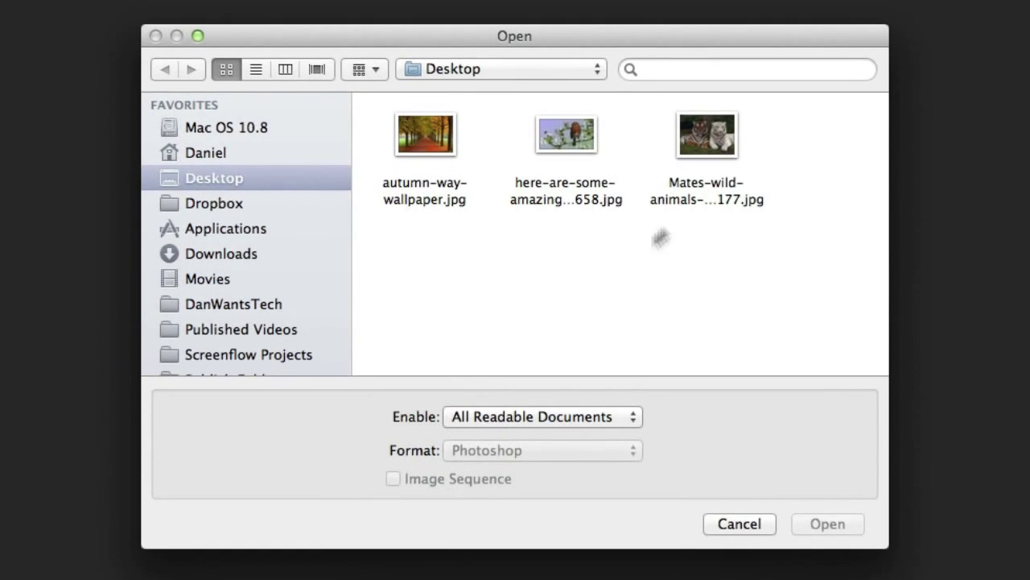
click(693, 141)
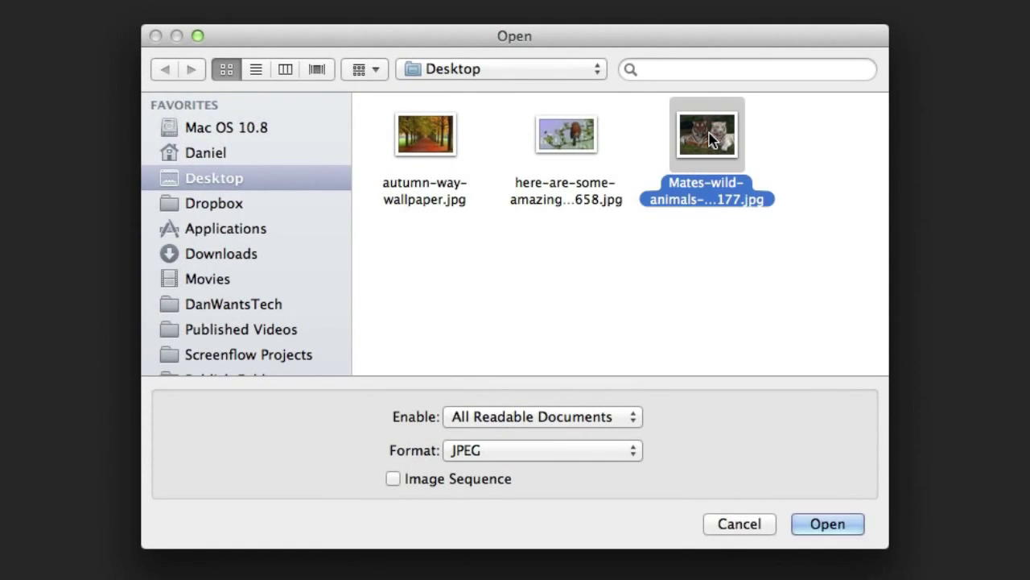
double_click(694, 141)
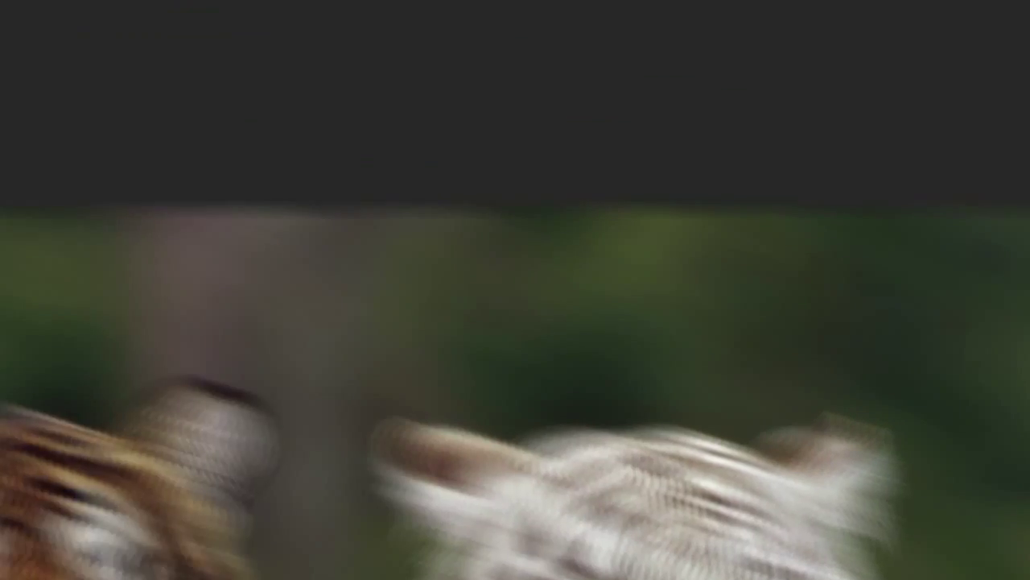
Step: Duplicate the tiger photo's Background layer via Duplicate Layer
click(547, 20)
mouse_move(469, 9)
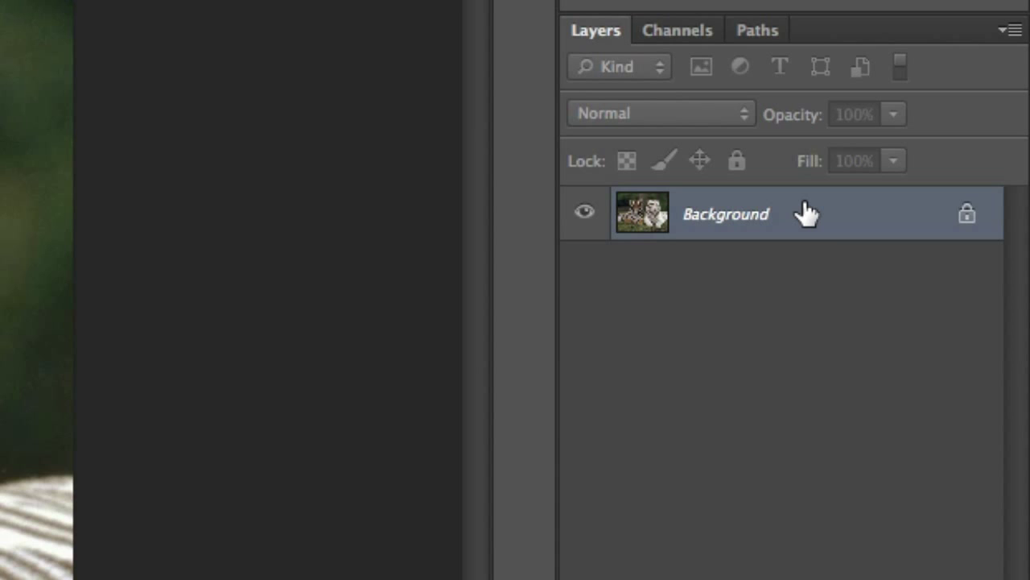
right_click(807, 212)
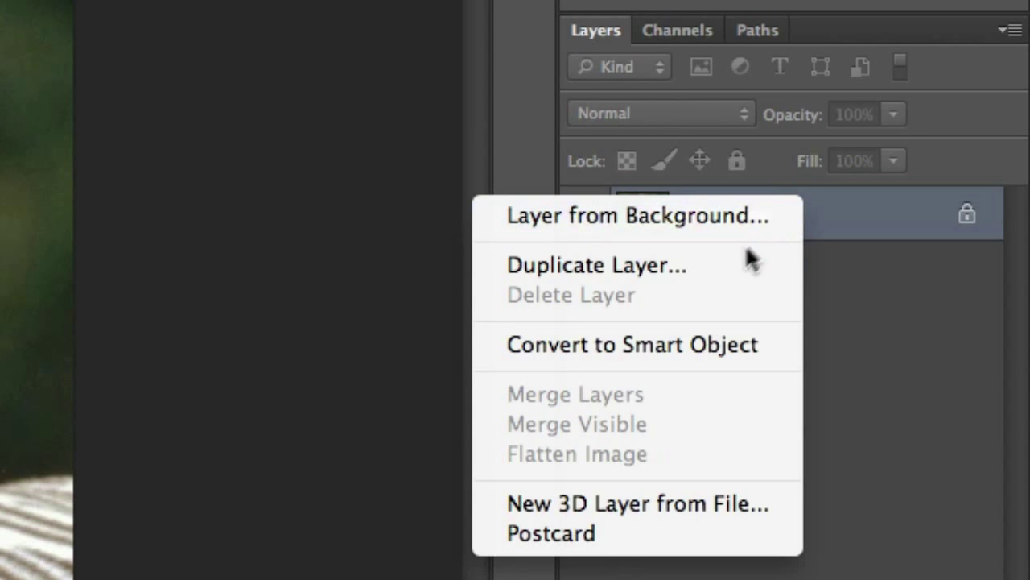
click(727, 268)
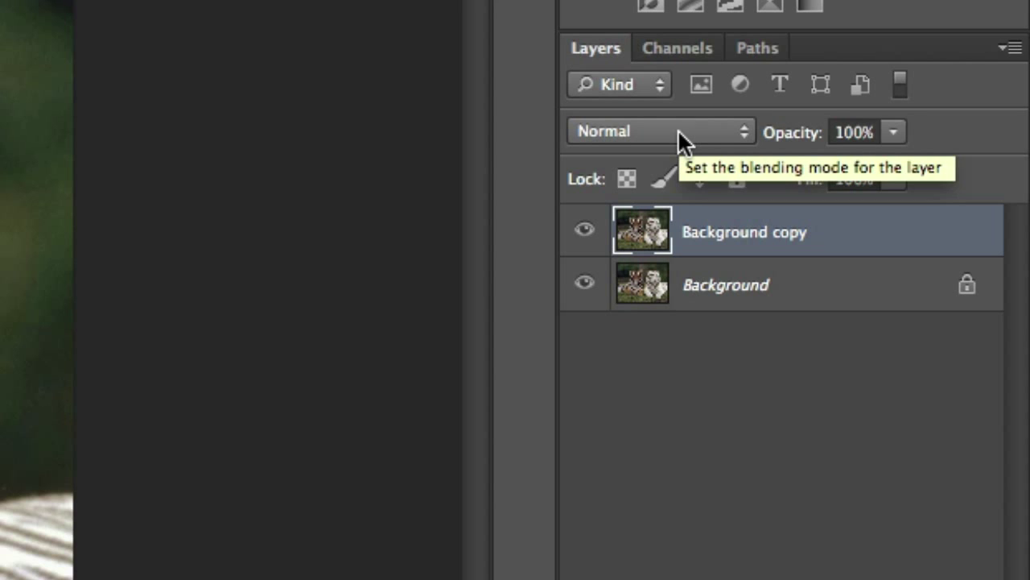
Step: Set the tiger Background copy layer to Hard Light blending at about 40% opacity
click(678, 132)
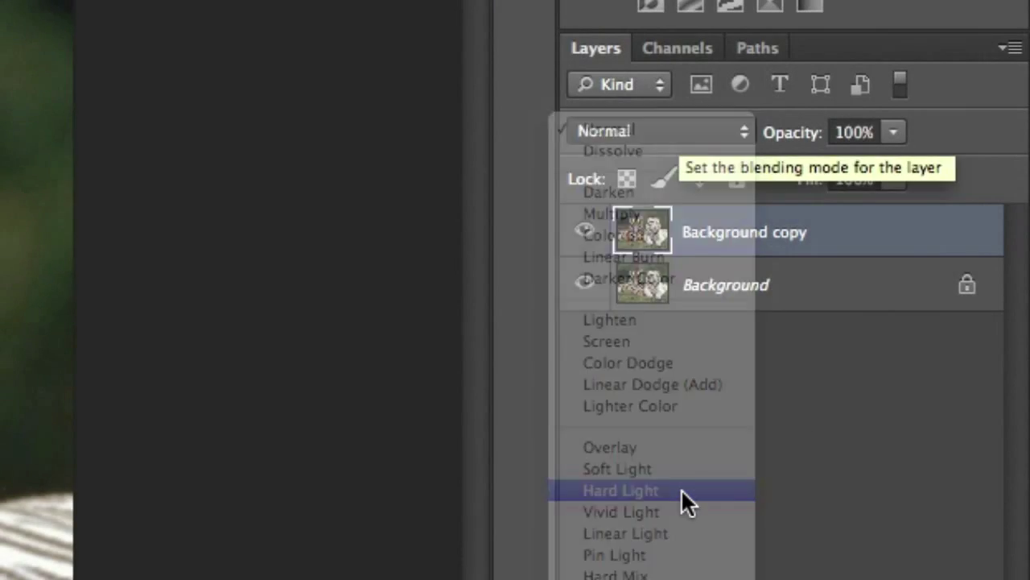
click(682, 489)
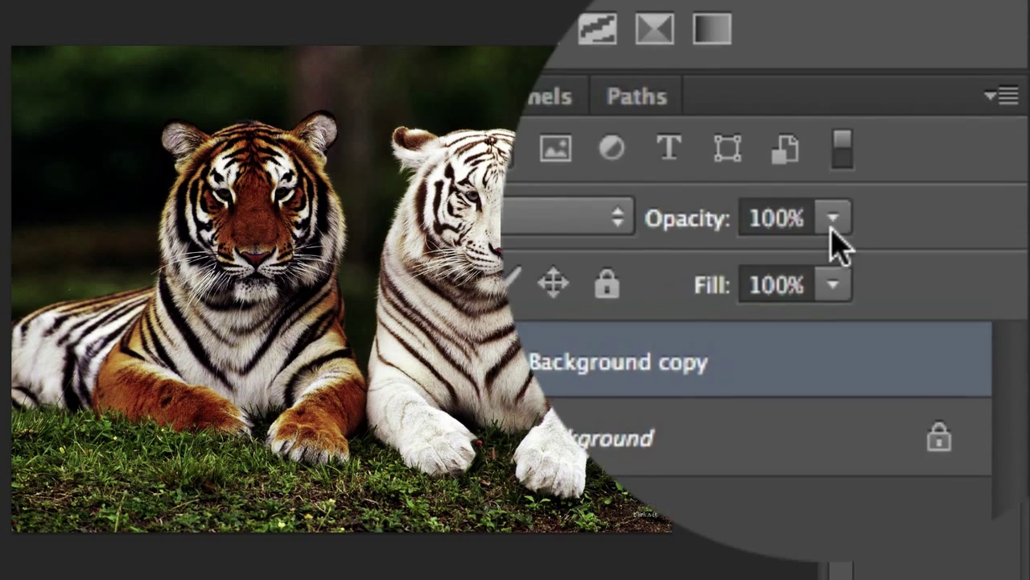
click(979, 141)
drag(983, 153, 970, 154)
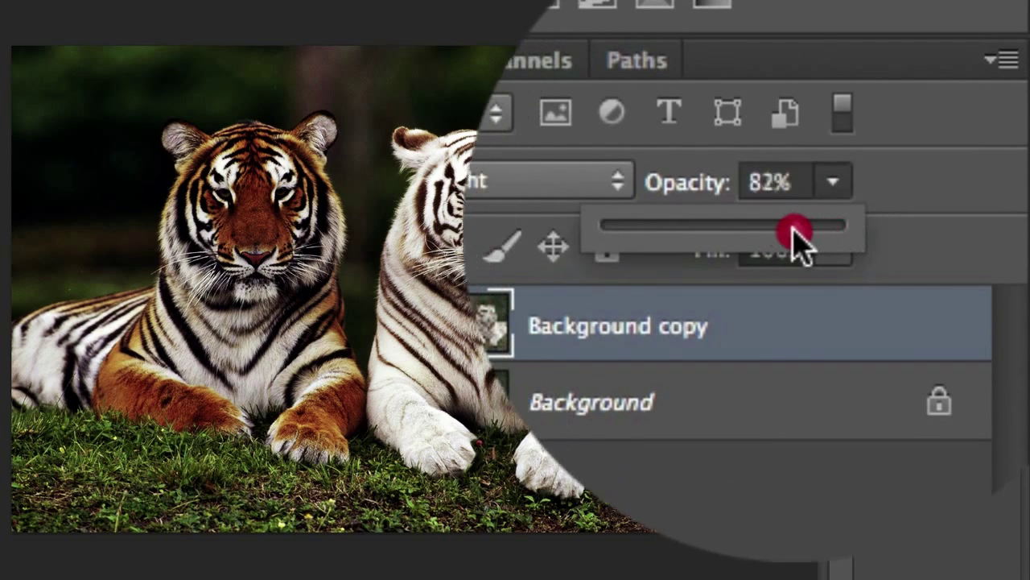
drag(797, 234, 698, 236)
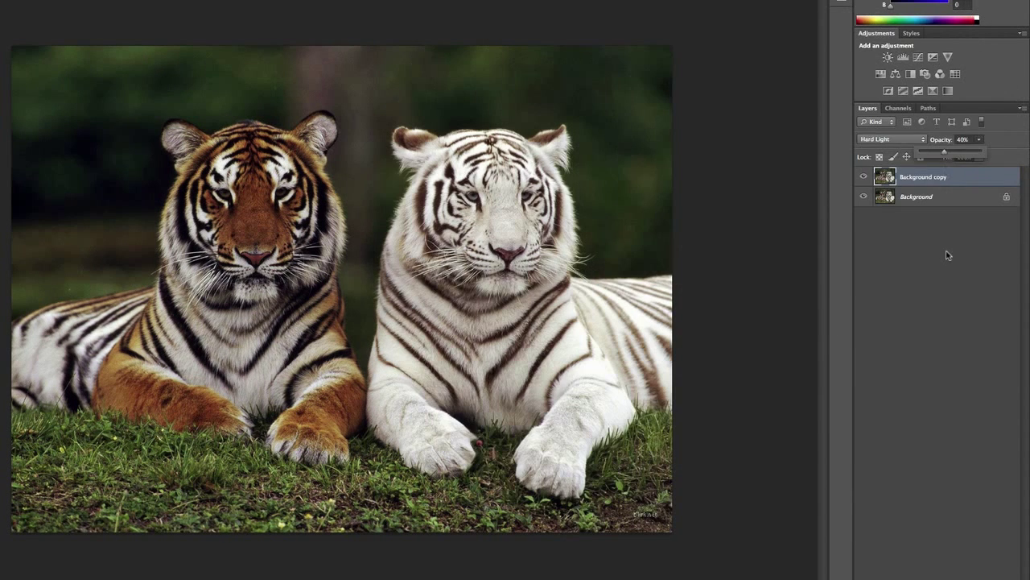
click(947, 256)
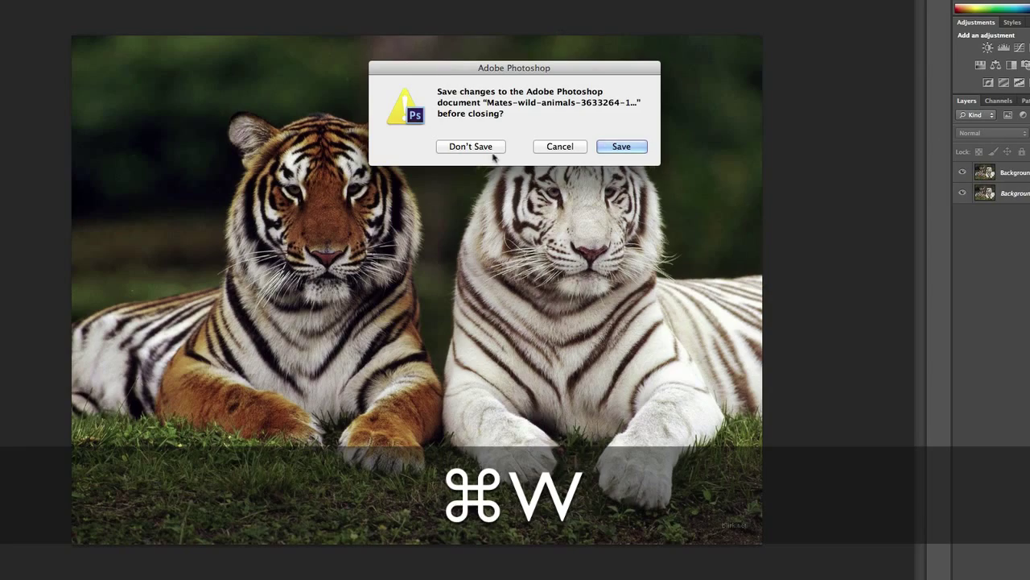
Step: Close the tiger photo unsaved, open the robin photo, and set its copy to Hard Light at 37%
click(489, 151)
key(super+o)
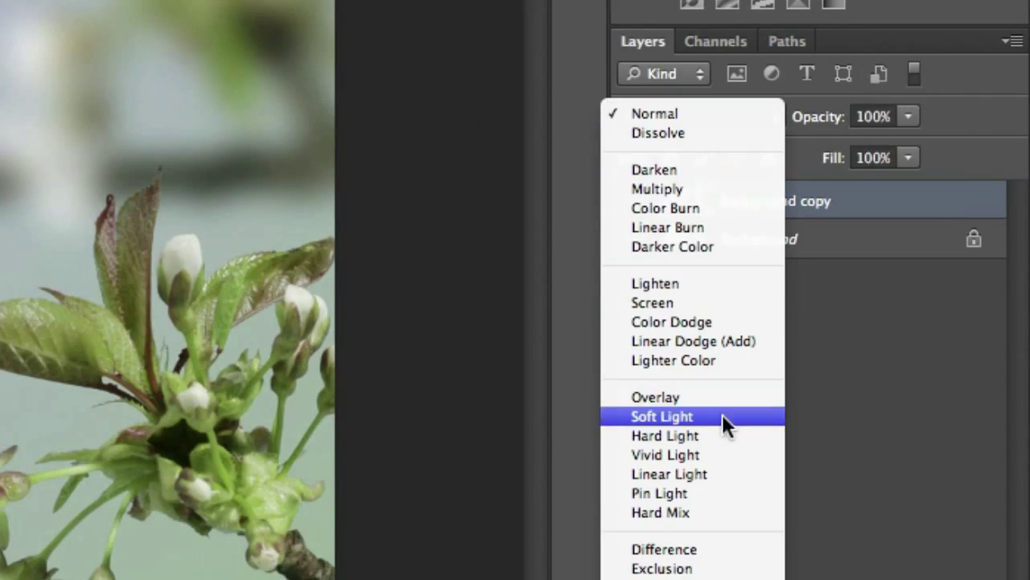
click(723, 434)
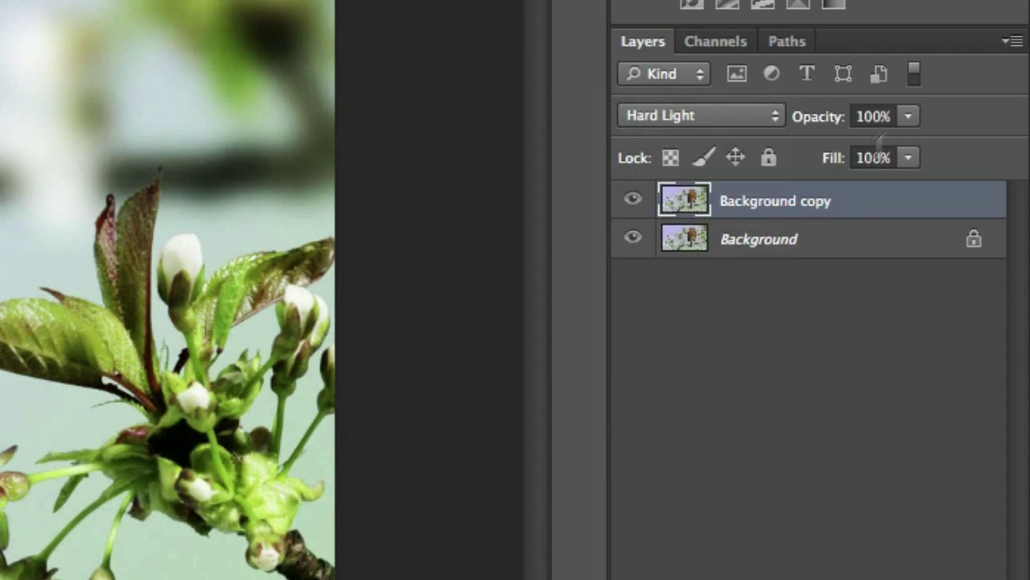
click(909, 116)
drag(914, 150, 818, 153)
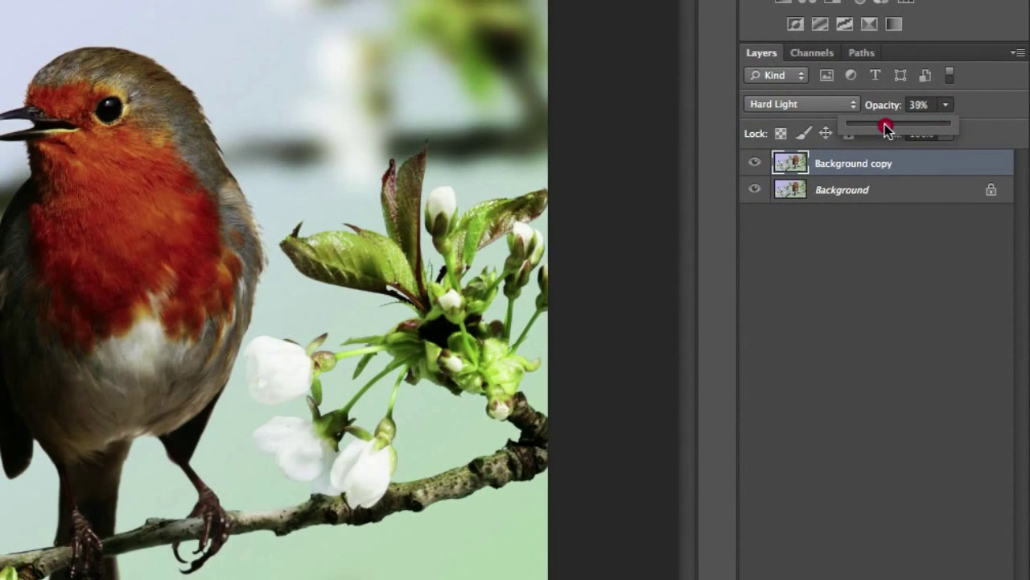
drag(883, 130, 886, 132)
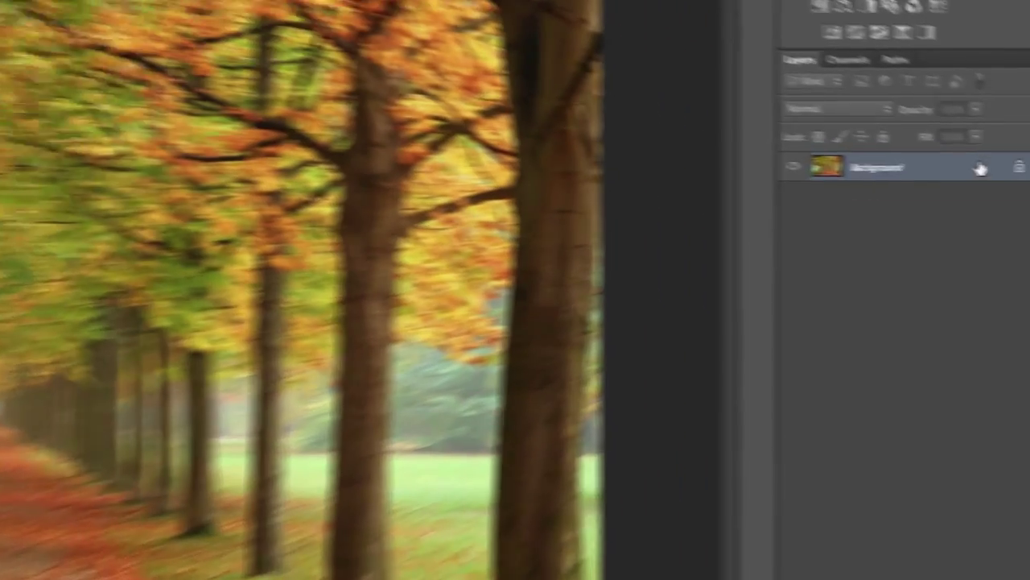
Step: Duplicate the autumn avenue photo's Background layer
right_click(1016, 172)
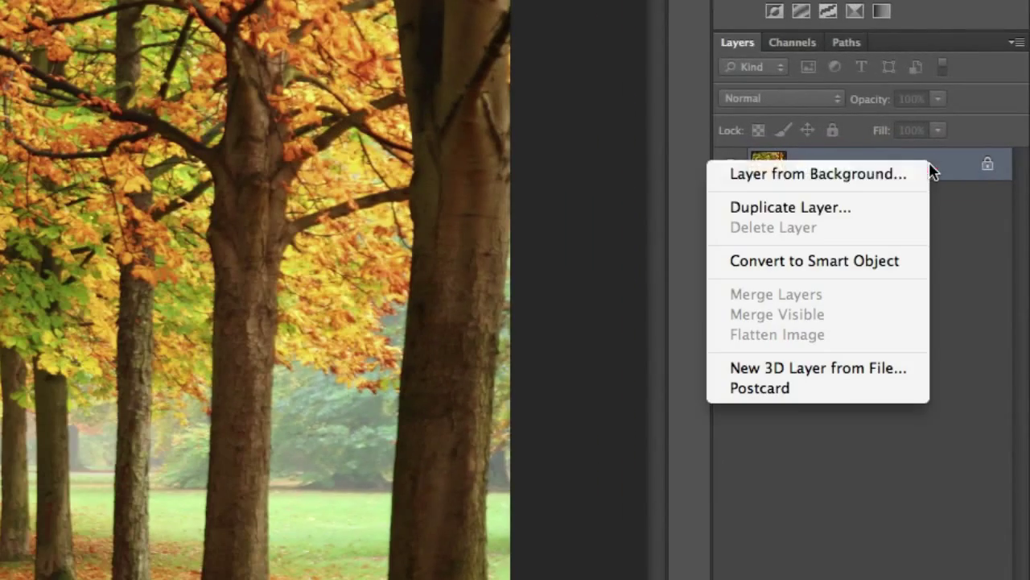
click(841, 209)
key(Return)
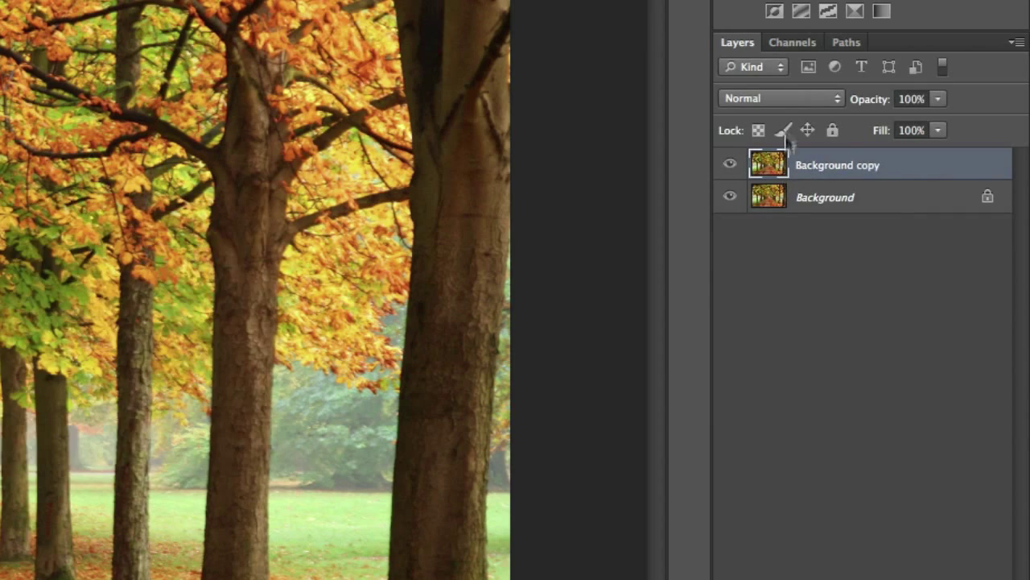
Step: Set the autumn Background copy to Hard Light blending at about 32% opacity
click(796, 100)
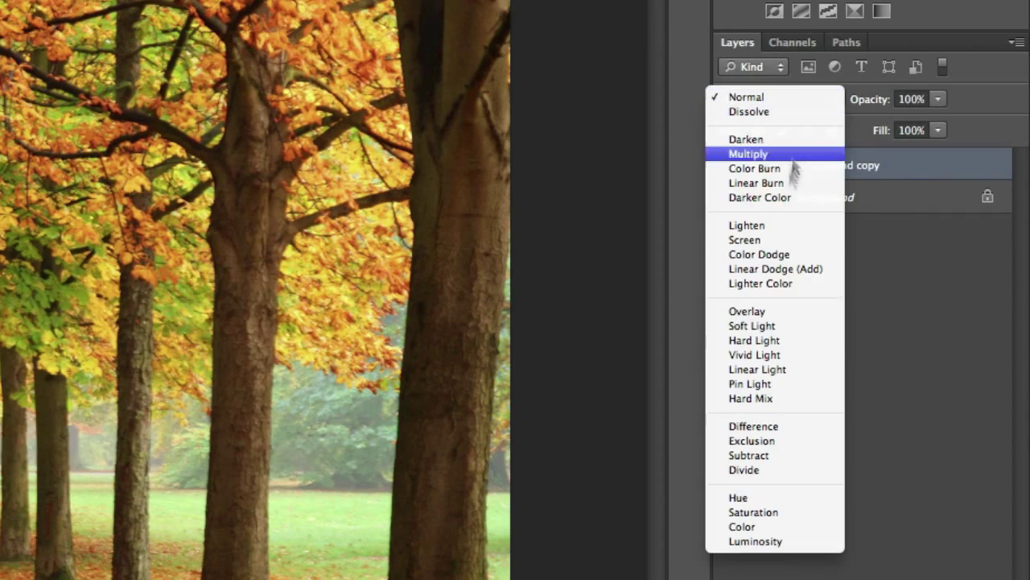
click(774, 342)
click(937, 99)
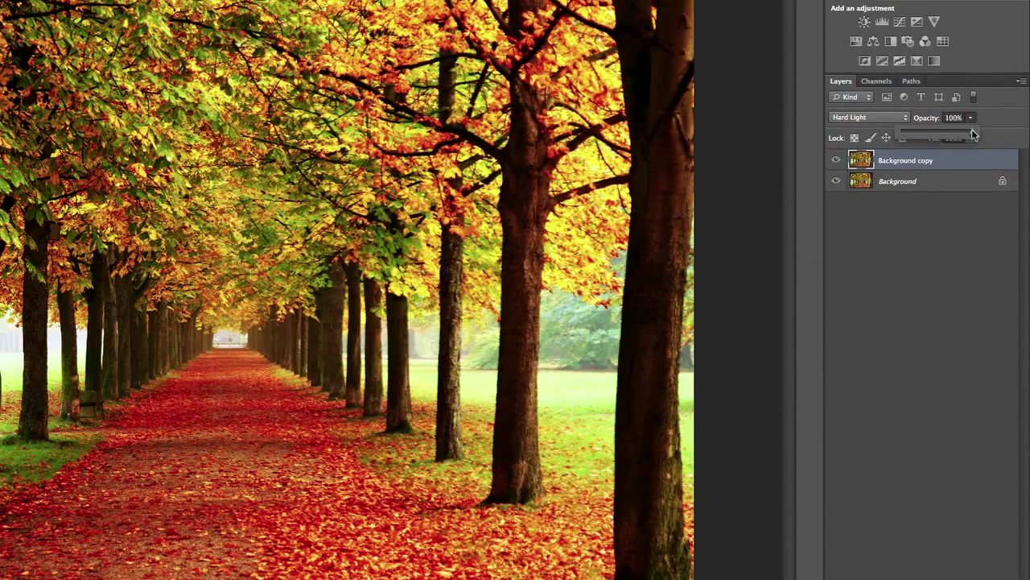
drag(943, 132, 925, 135)
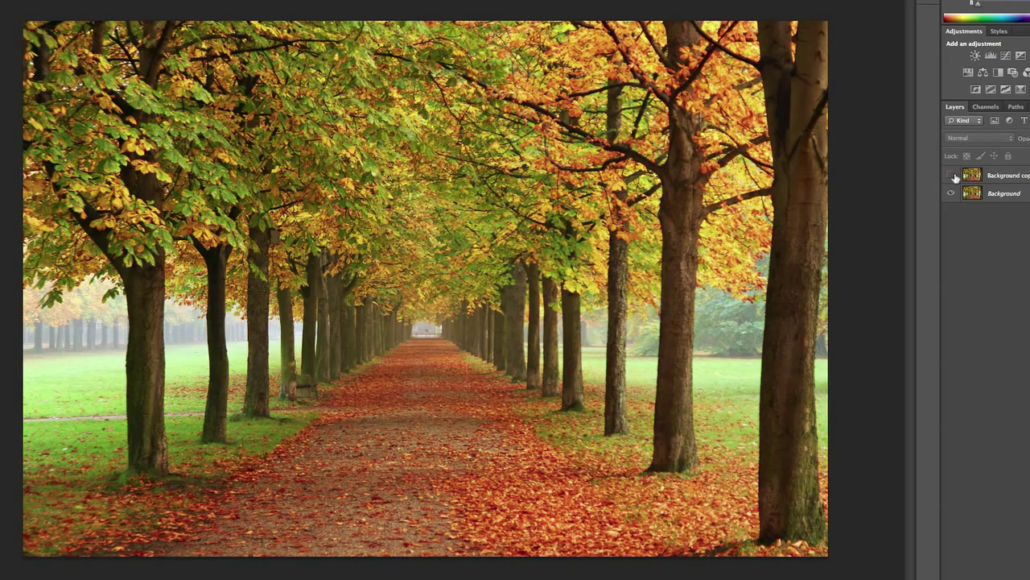
Step: Toggle the Hard Light Background copy's visibility to compare the autumn photo with and without it
click(952, 175)
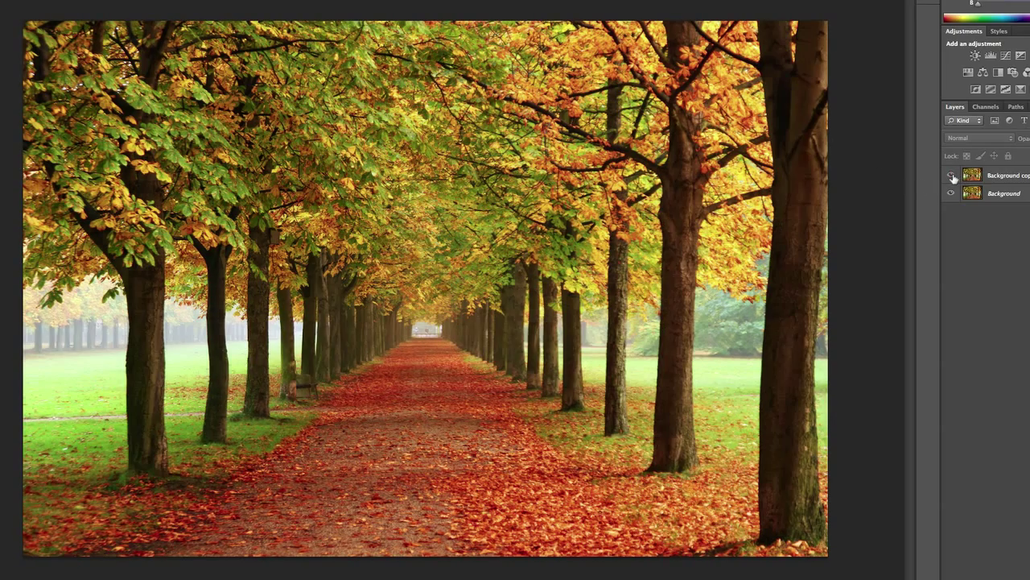